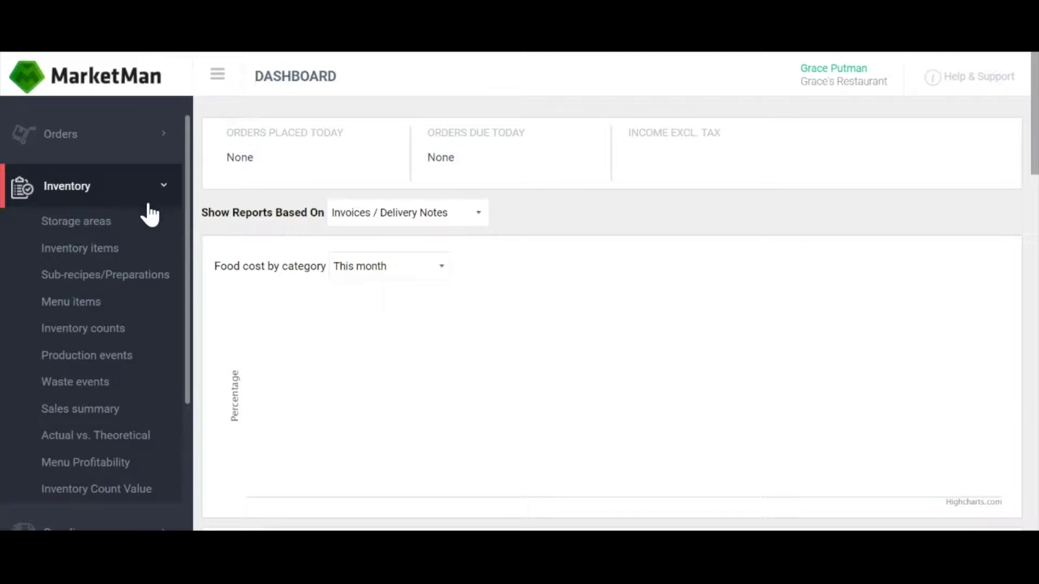
Open the Sub-recipes/Preparations list and read the explanation of the Type column
{"action": "left_click", "coordinate": [133, 276]}
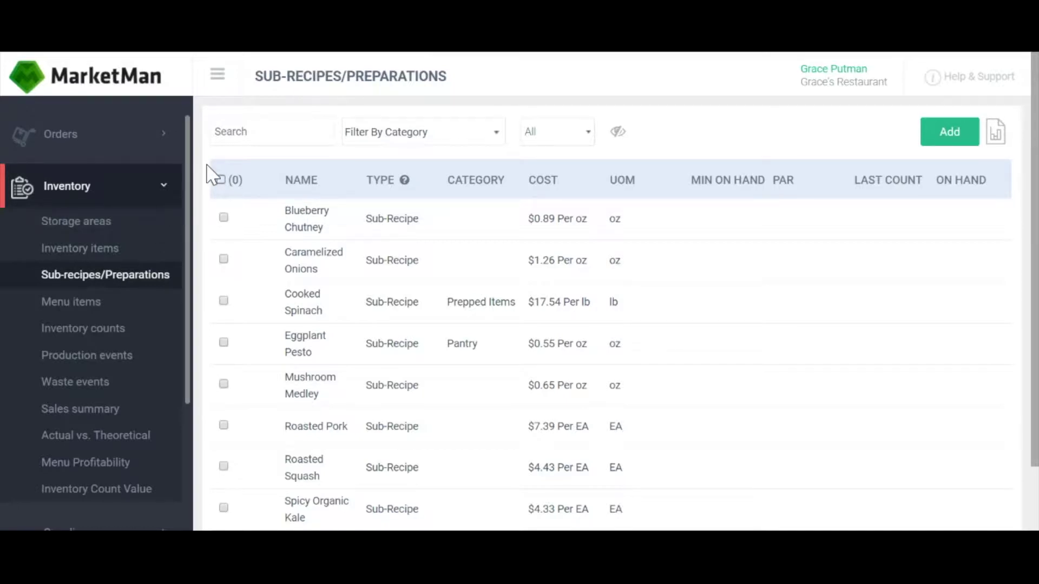
{"action": "scroll", "coordinate": [208, 168], "scroll_direction": "down", "scroll_amount": 1}
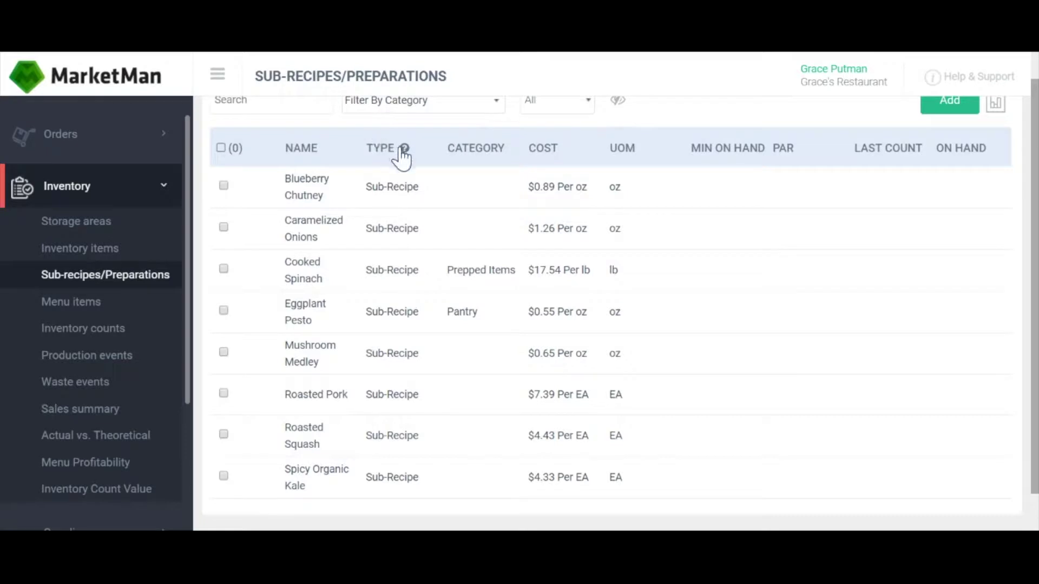
{"action": "mouse_move", "coordinate": [404, 151]}
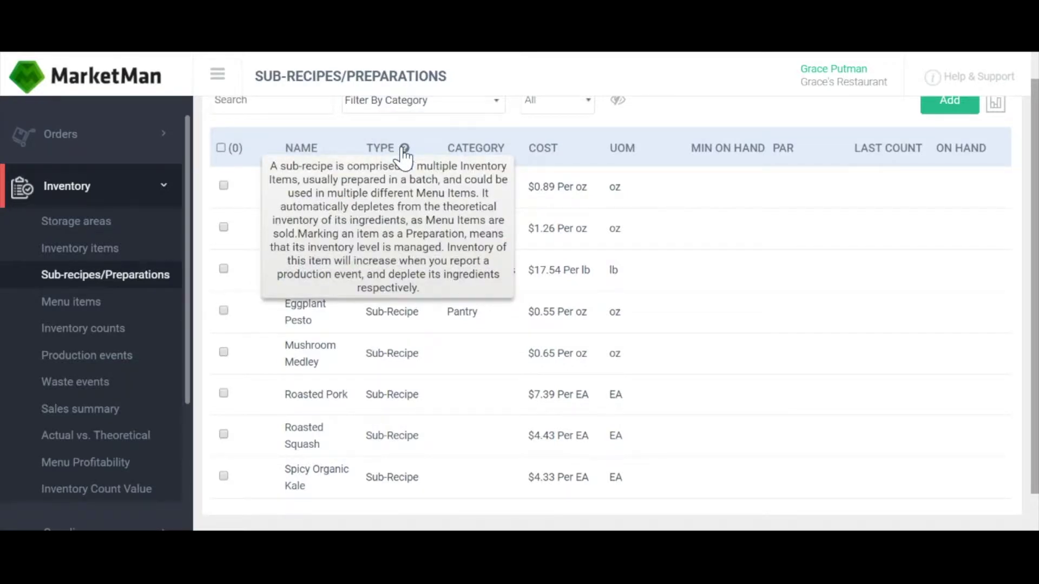
{"action": "scroll", "coordinate": [679, 121], "scroll_direction": "up", "scroll_amount": 1}
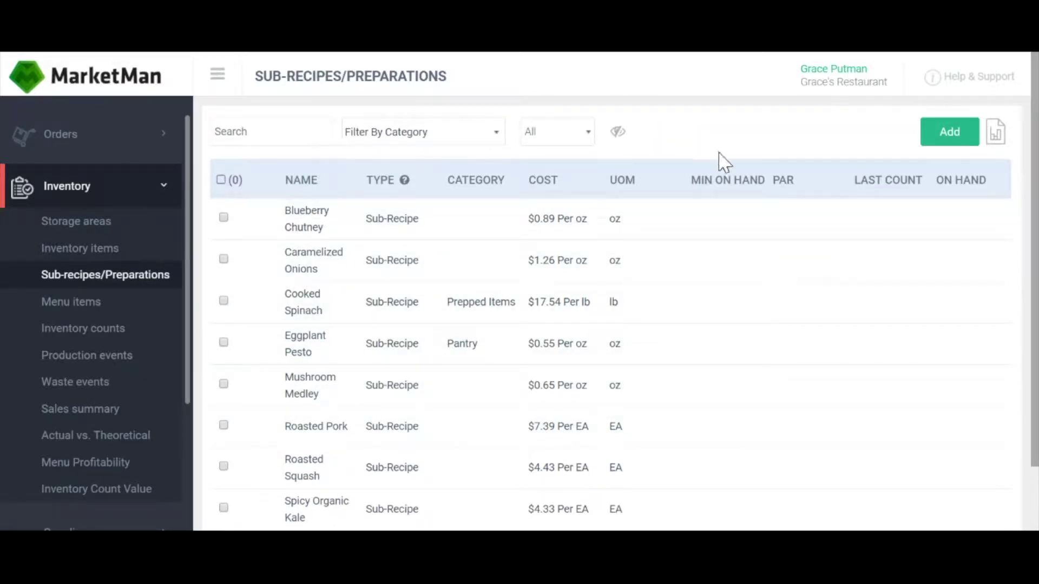
Start a new sub-recipe item and name it Tomato Sauce
{"action": "left_click", "coordinate": [937, 142]}
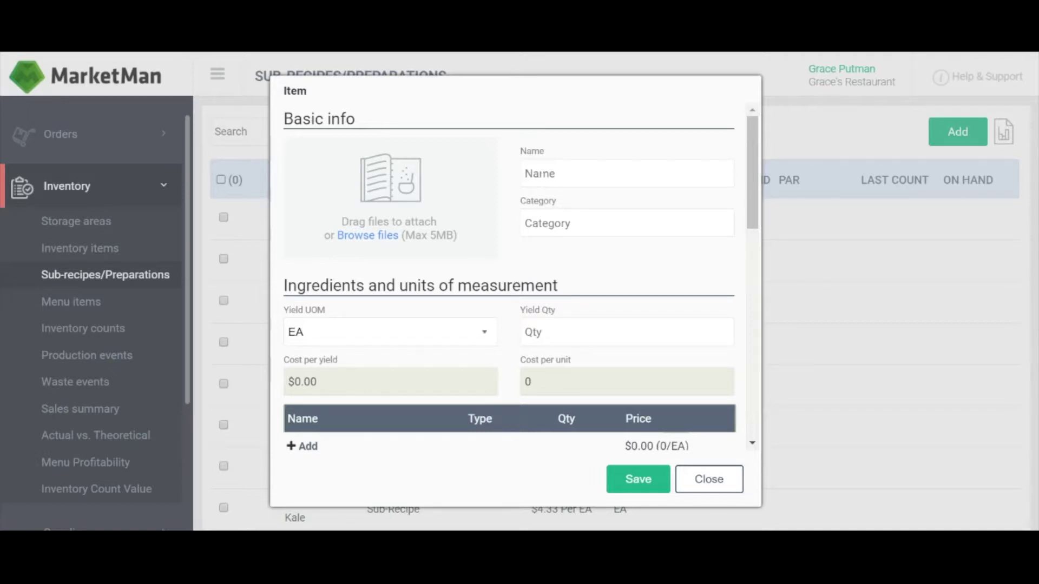
{"action": "type", "text": "Tomato sa"}
{"action": "key", "text": "BackSpace"}
{"action": "key", "text": "BackSpace"}
{"action": "key", "text": "BackSpace"}
{"action": "type", "text": "Sauce"}
Set the sub-recipe's yield unit of measure to lb and its yield quantity to 10
{"action": "scroll", "coordinate": [527, 288], "scroll_direction": "down", "scroll_amount": 2}
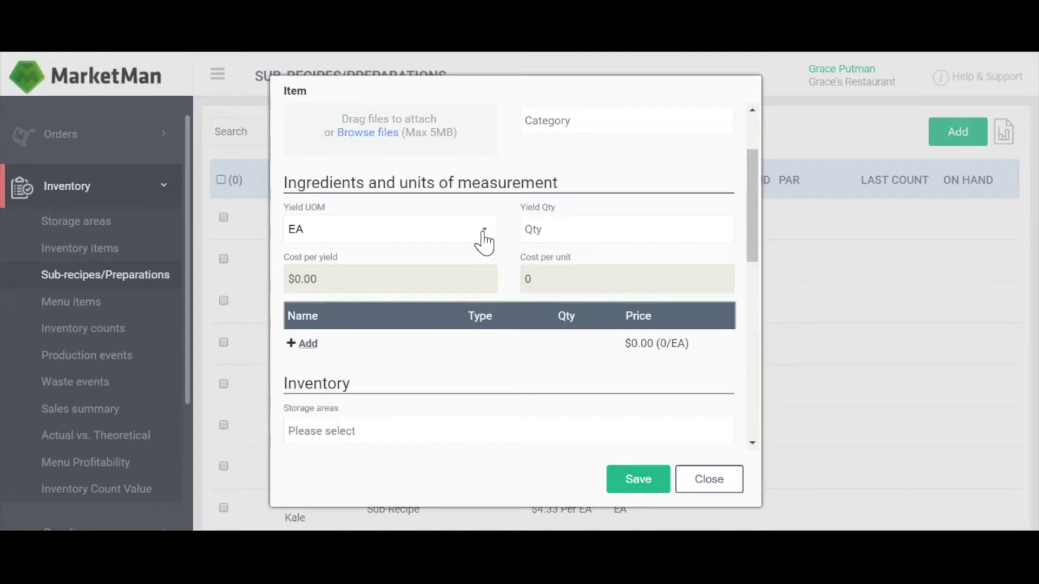
{"action": "left_click", "coordinate": [332, 337]}
{"action": "type", "text": "10"}
Add San Marzano Tomatoes as the first ingredient with a quantity of 10 lb
{"action": "scroll", "coordinate": [519, 271], "scroll_direction": "down", "scroll_amount": 3}
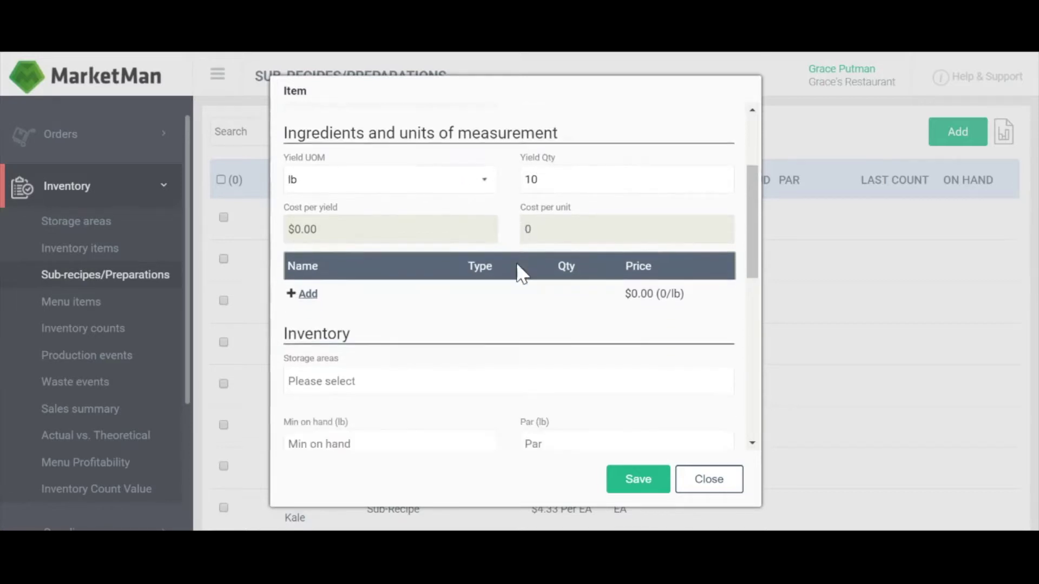
{"action": "left_click", "coordinate": [306, 268]}
{"action": "type", "text": "tom"}
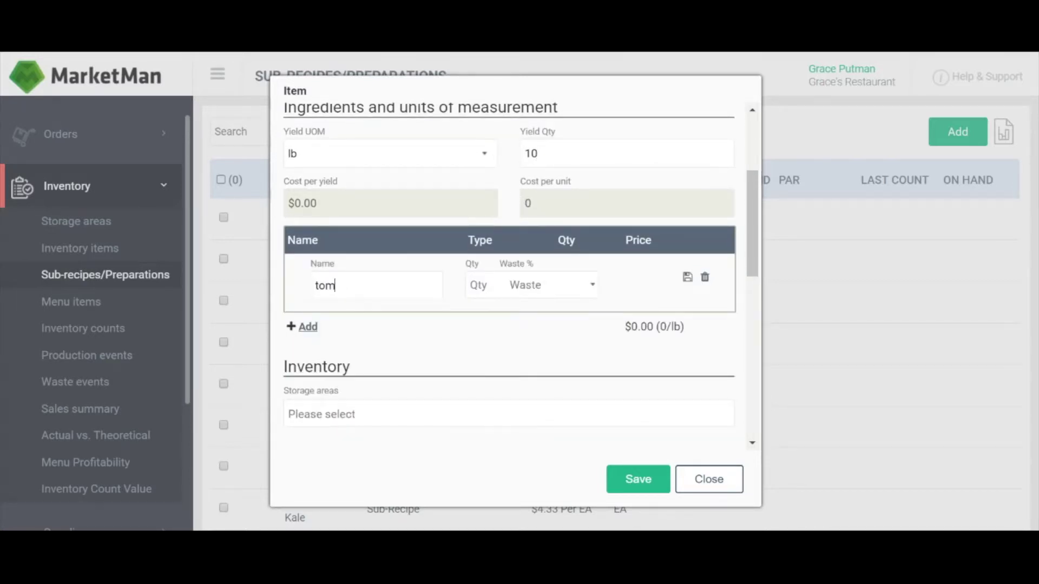
{"action": "left_click", "coordinate": [348, 313]}
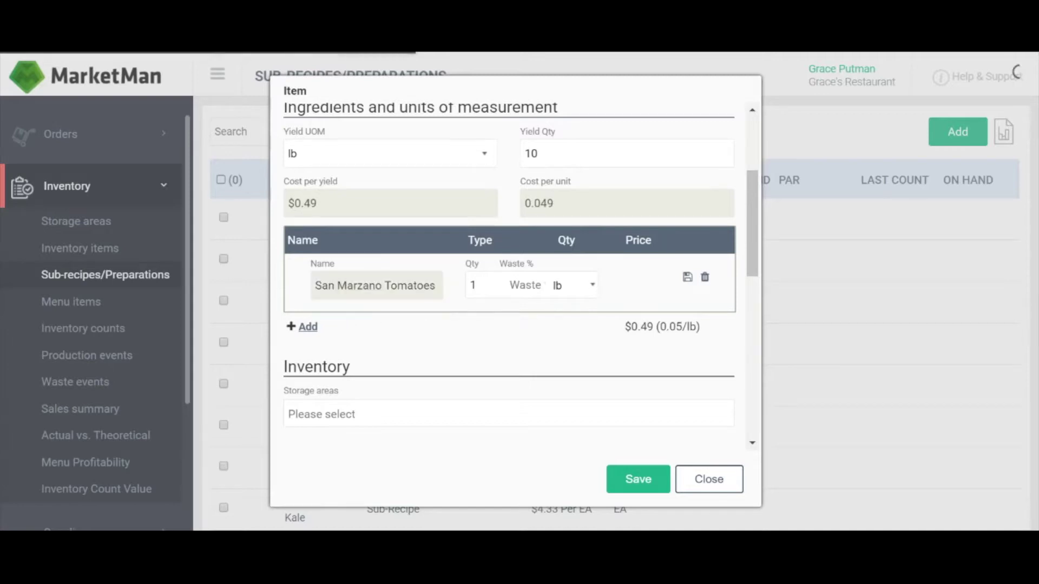
{"action": "type", "text": "0"}
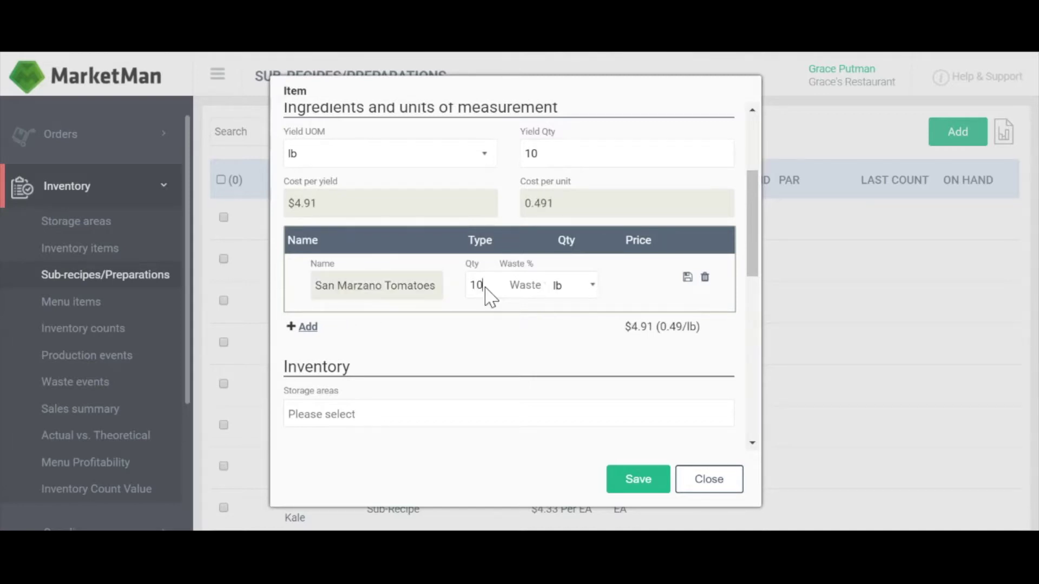
Add Kosher Salt as the second ingredient with a quantity of 1 oz
{"action": "left_click", "coordinate": [306, 326]}
{"action": "type", "text": "salt"}
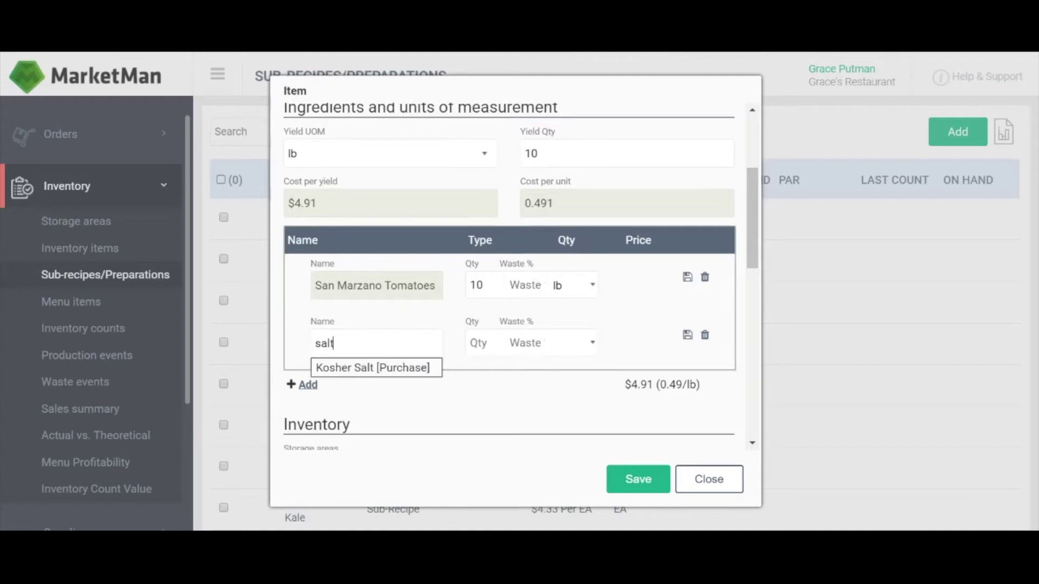
{"action": "left_click", "coordinate": [355, 368]}
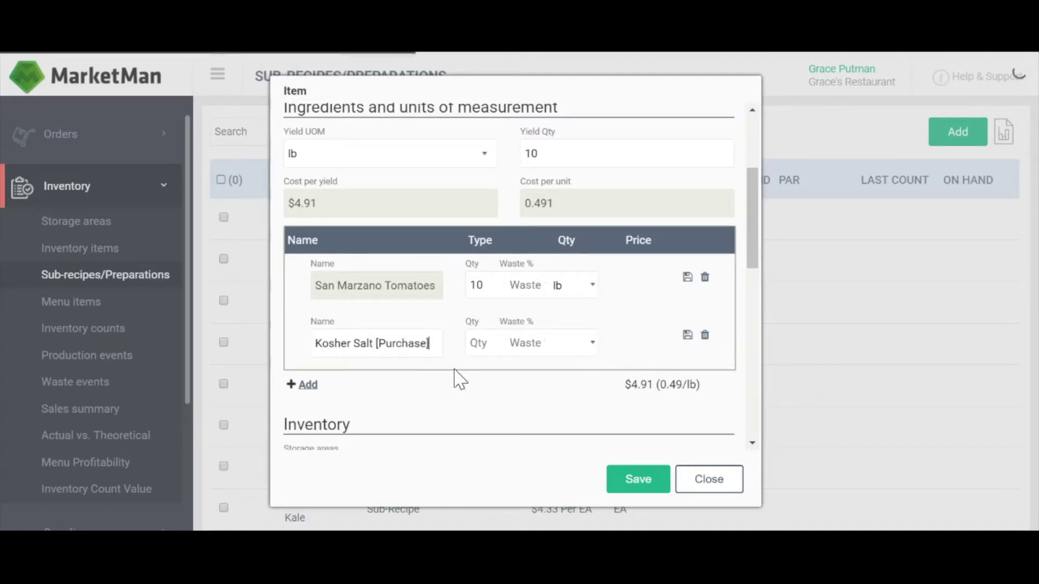
{"action": "left_click", "coordinate": [569, 357]}
{"action": "left_click", "coordinate": [572, 413]}
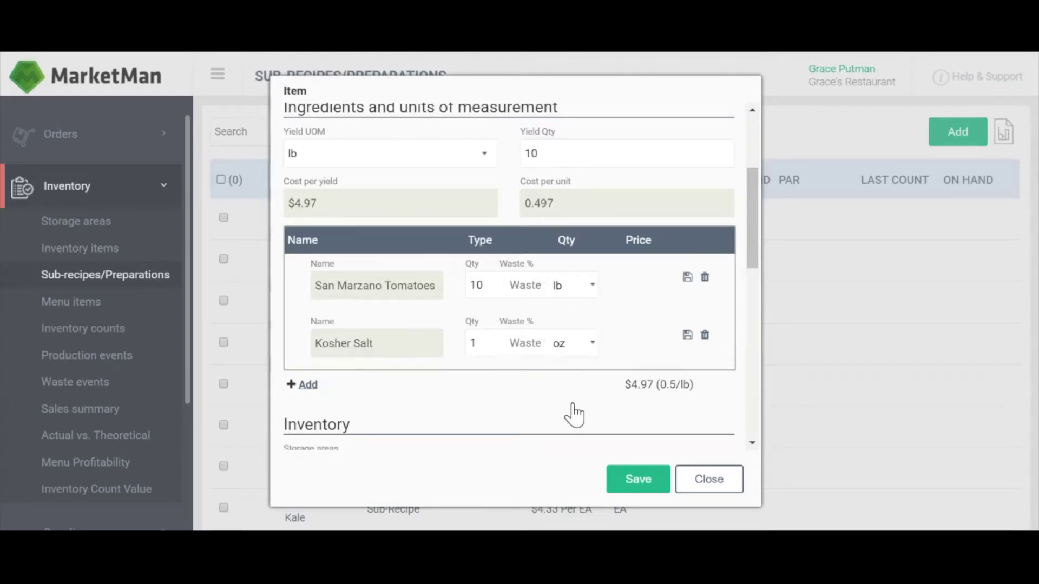
Add Pepper as the third ingredient with a quantity of 1 oz
{"action": "left_click", "coordinate": [306, 385]}
{"action": "type", "text": "pepp"}
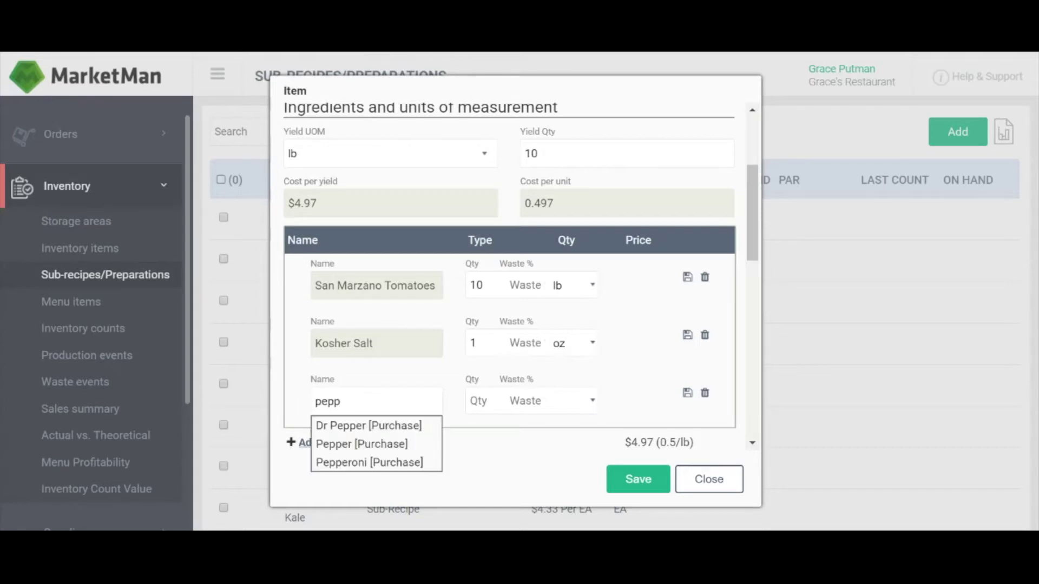
{"action": "left_click", "coordinate": [349, 442]}
{"action": "scroll", "coordinate": [436, 364], "scroll_direction": "down", "scroll_amount": 2}
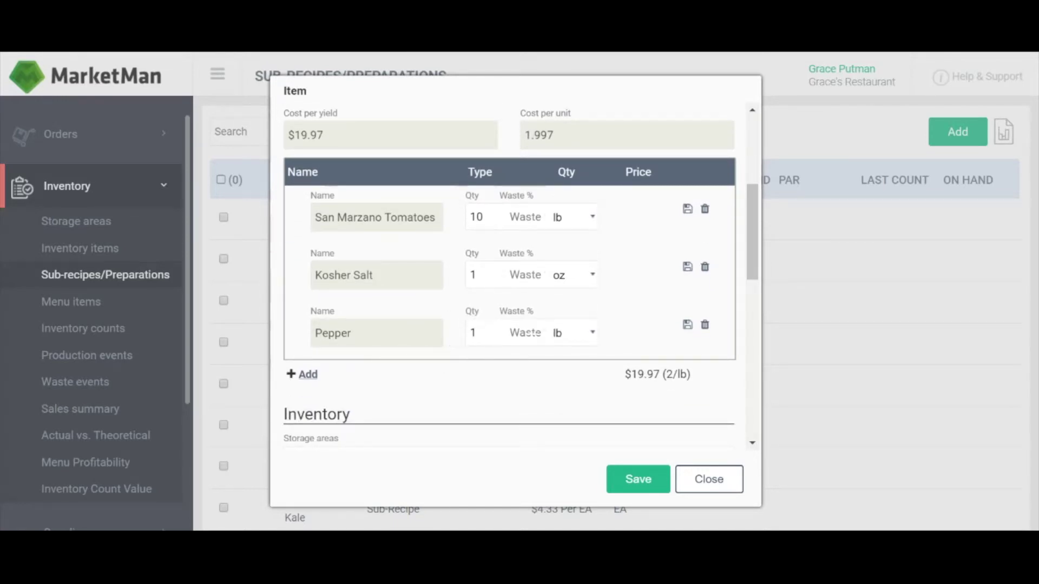
{"action": "left_click", "coordinate": [577, 357]}
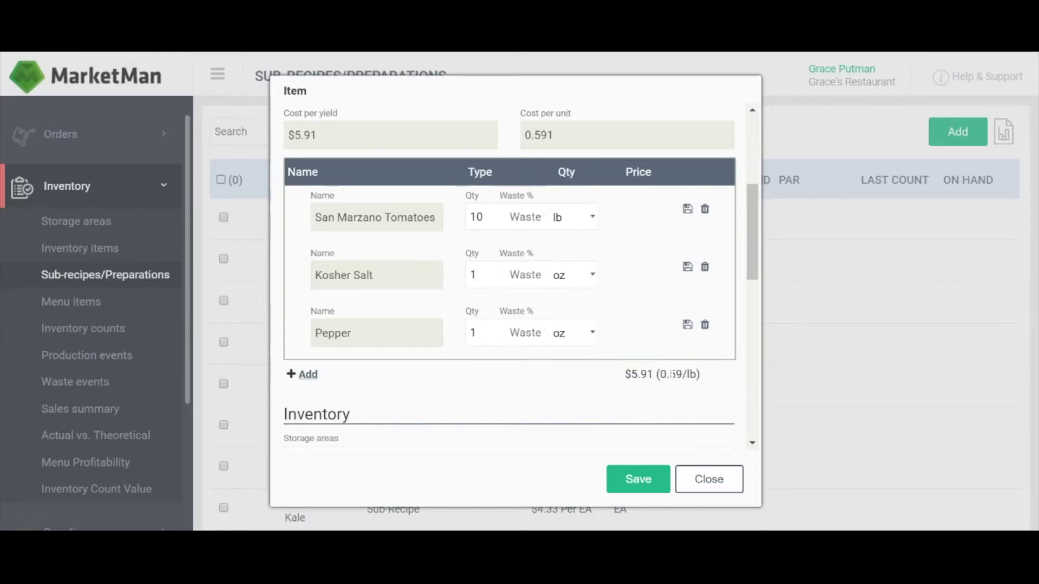
Set the waste percentage of the San Marzano Tomatoes ingredient to 5
{"action": "scroll", "coordinate": [622, 292], "scroll_direction": "up", "scroll_amount": 2}
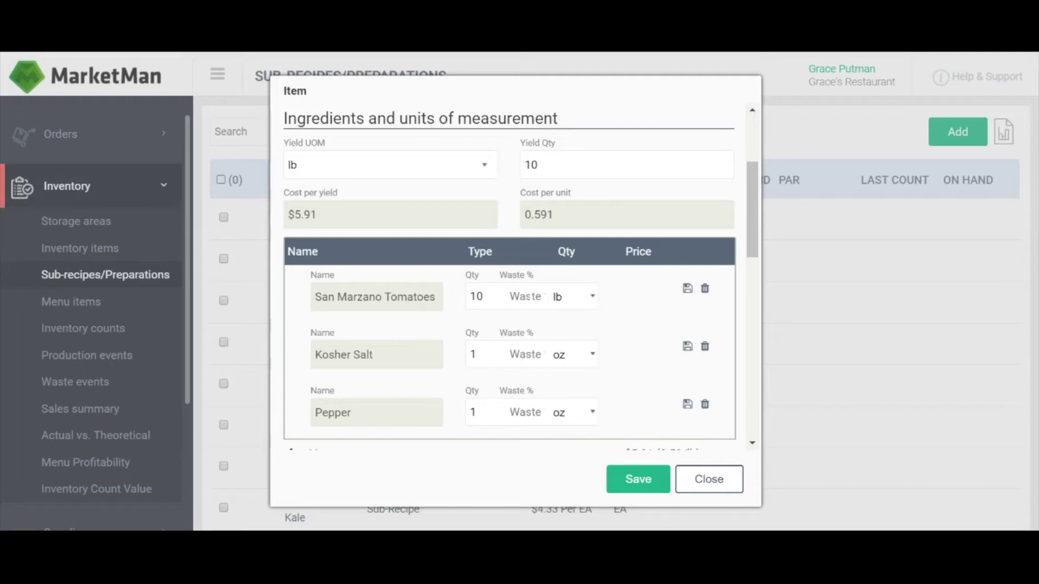
{"action": "type", "text": "5"}
Assign the item to the Fridge and Walk In storage areas and define it as a Preparation
{"action": "scroll", "coordinate": [619, 325], "scroll_direction": "down", "scroll_amount": 6}
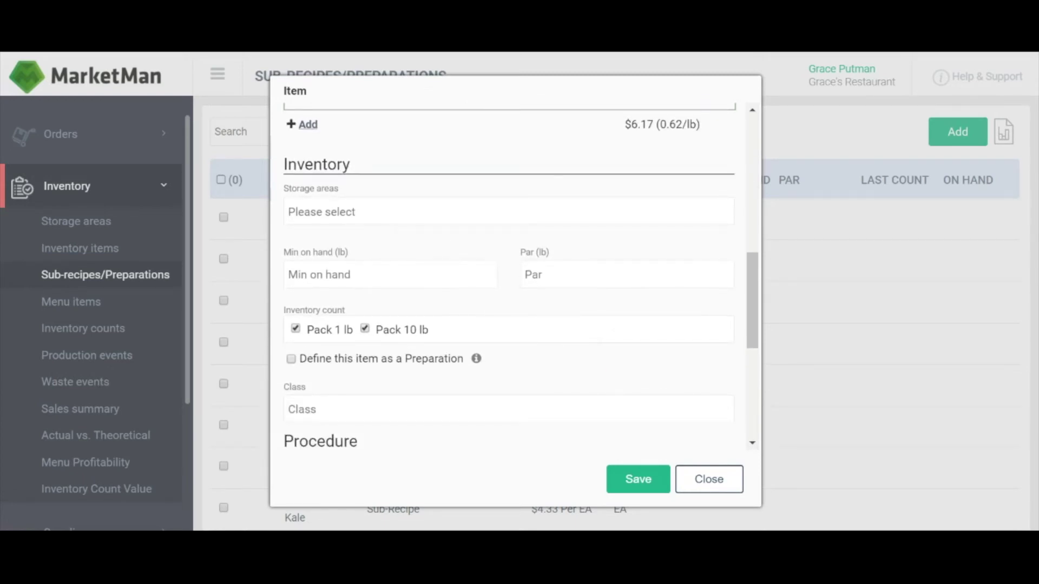
{"action": "left_click", "coordinate": [355, 216]}
{"action": "left_click", "coordinate": [297, 265]}
{"action": "left_click", "coordinate": [297, 315]}
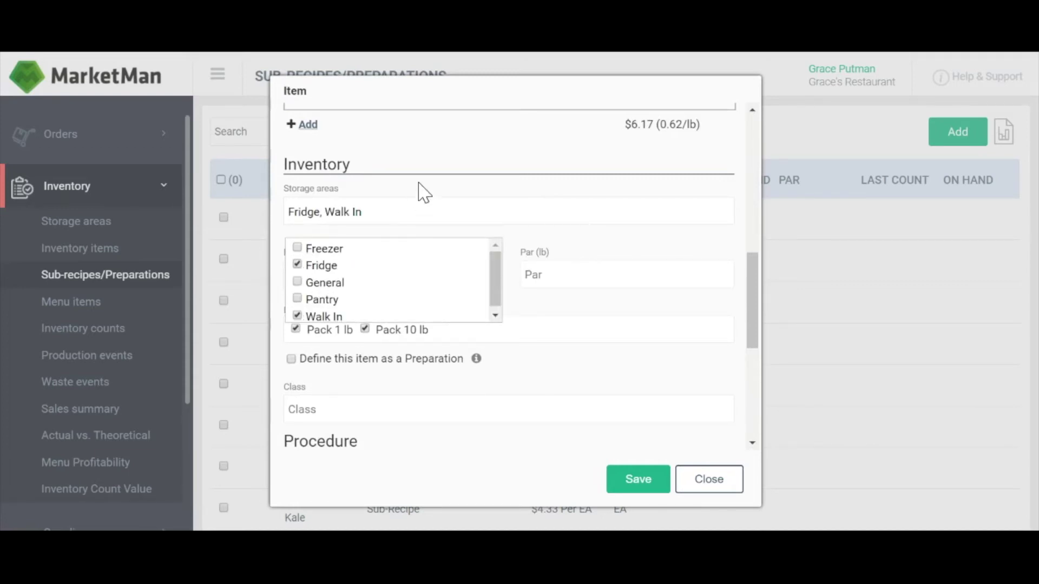
{"action": "left_click", "coordinate": [437, 182]}
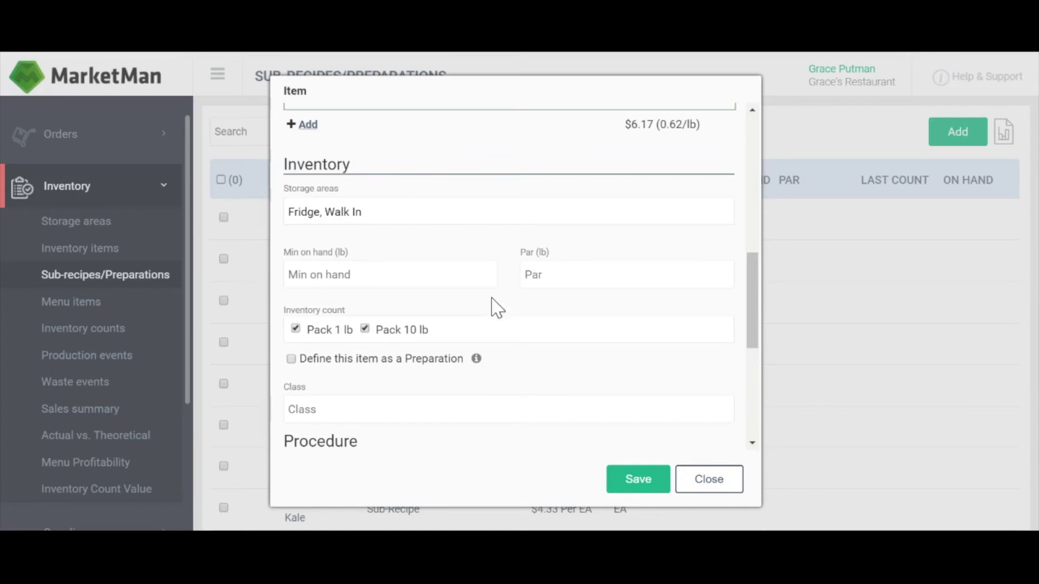
{"action": "scroll", "coordinate": [494, 303], "scroll_direction": "down", "scroll_amount": 1}
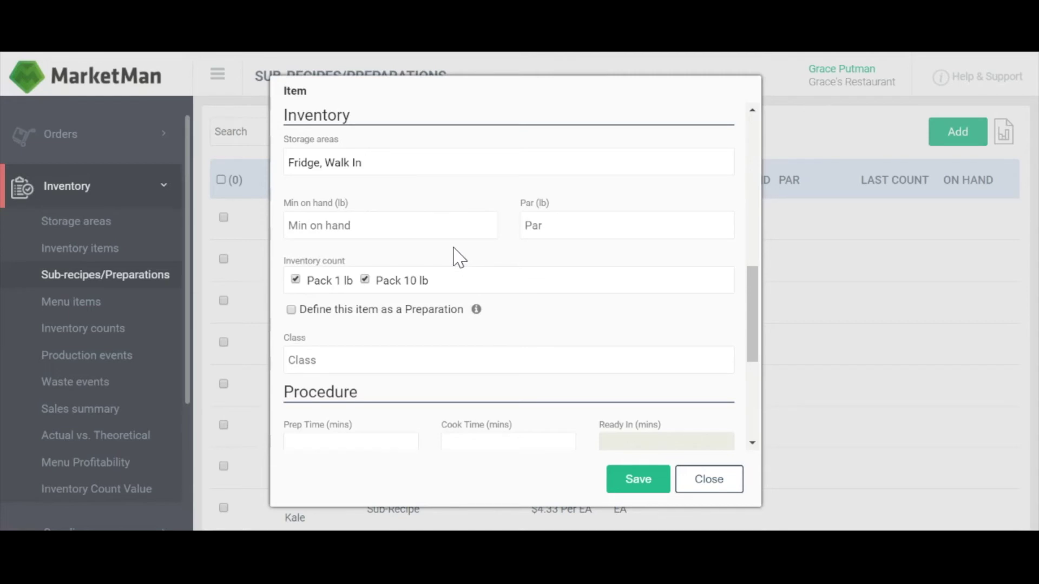
{"action": "left_click", "coordinate": [291, 310]}
Set the procedure's prep time to 10 minutes and its cook time to 60 minutes
{"action": "scroll", "coordinate": [390, 308], "scroll_direction": "down", "scroll_amount": 3}
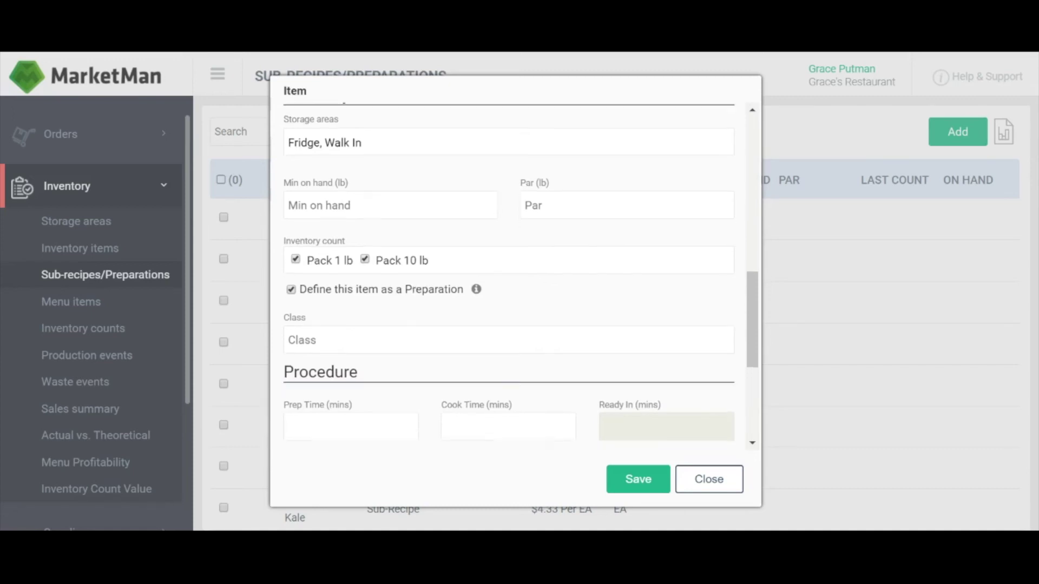
{"action": "left_click", "coordinate": [345, 272]}
{"action": "type", "text": "10"}
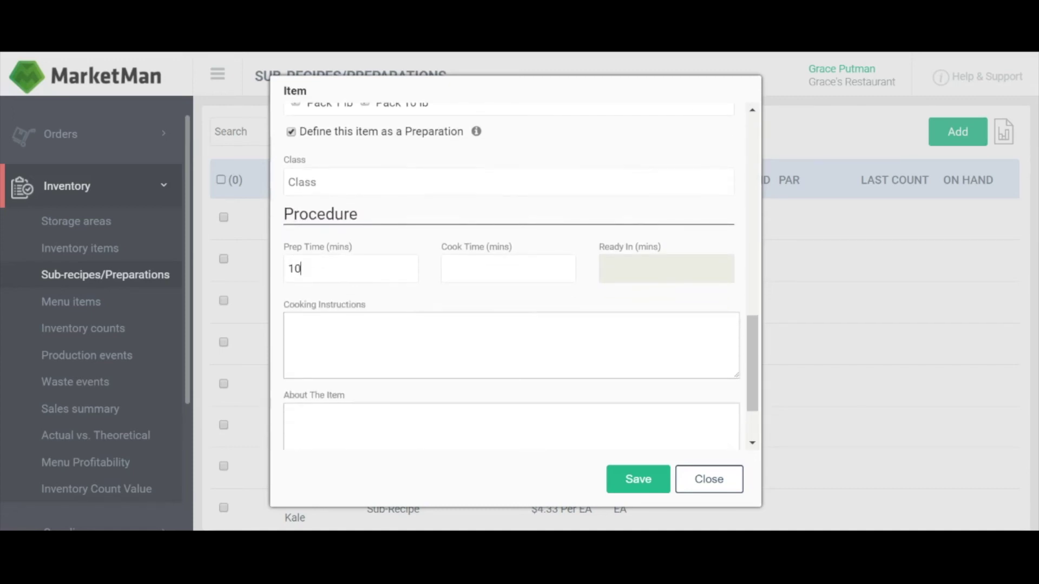
{"action": "left_click", "coordinate": [425, 272]}
{"action": "type", "text": "60"}
{"action": "left_click", "coordinate": [607, 301]}
Save the new item with the cooking instructions and item description left blank
{"action": "left_click", "coordinate": [511, 344]}
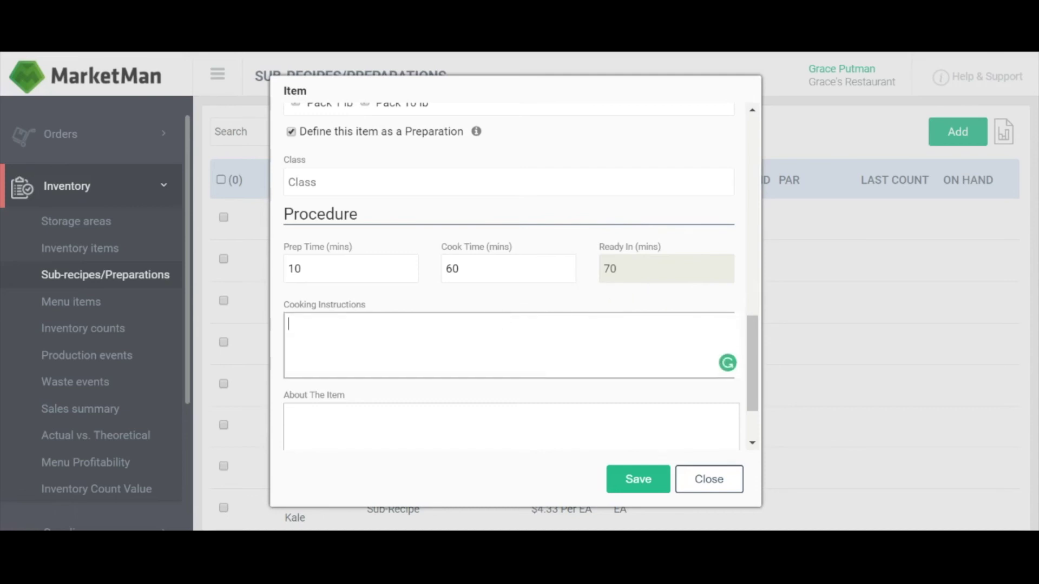
{"action": "scroll", "coordinate": [511, 345], "scroll_direction": "down", "scroll_amount": 2}
{"action": "left_click", "coordinate": [511, 344]}
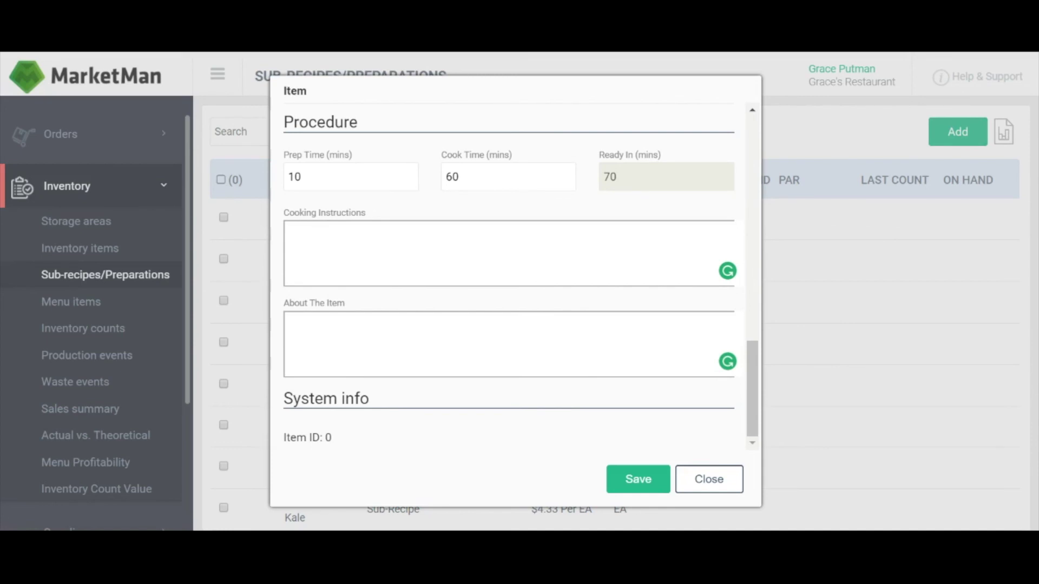
{"action": "left_click", "coordinate": [634, 484]}
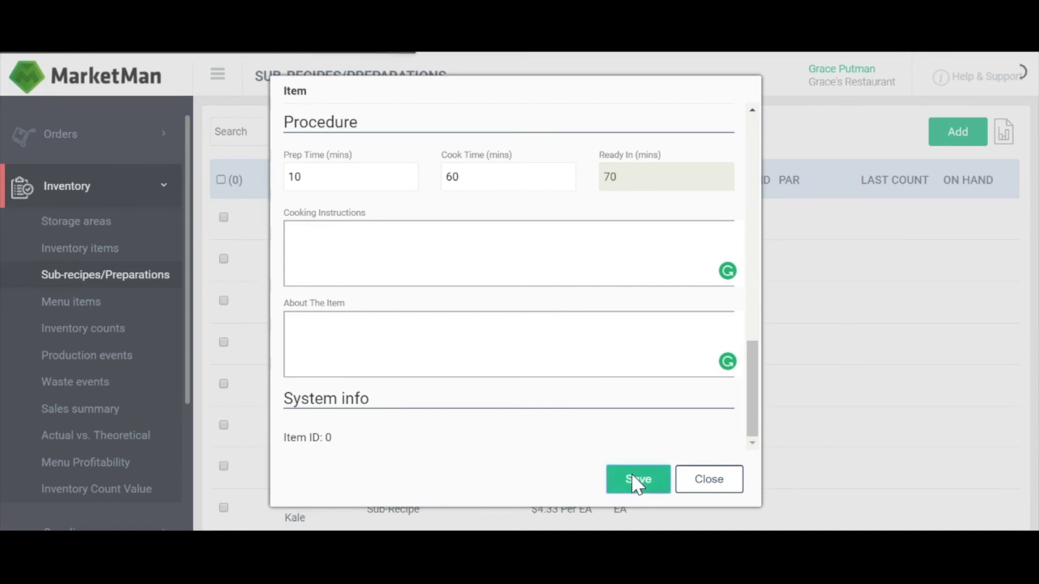